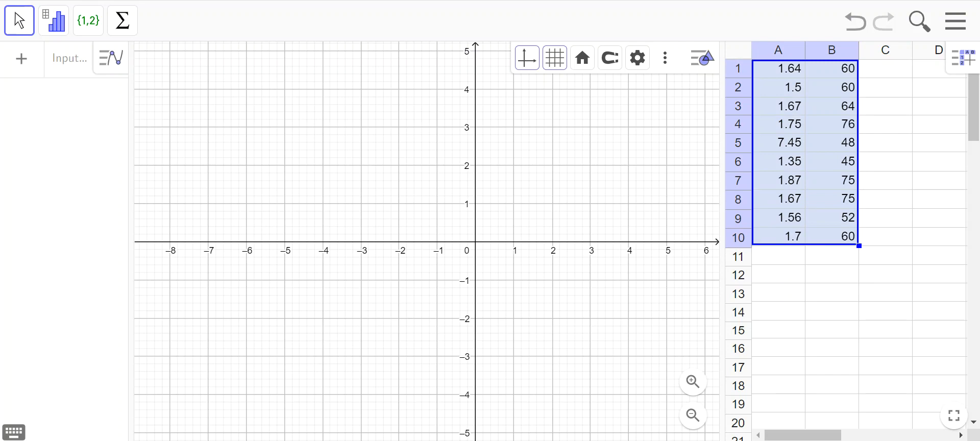
- Create a dependent list of points from the data in A1:B10, using the X → Y order
left_click(87, 20)
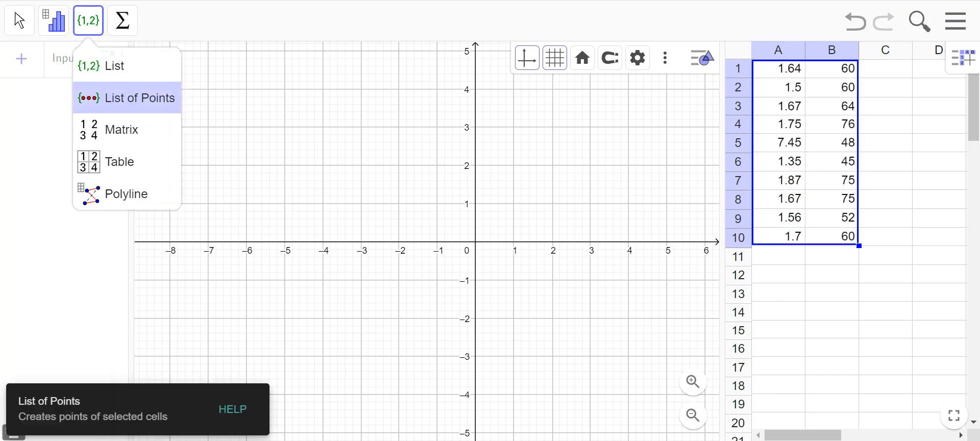
left_click(127, 98)
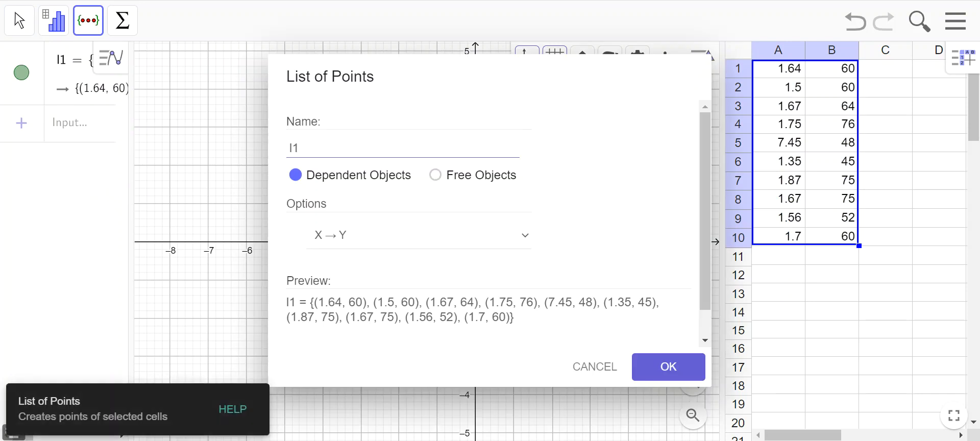
left_click(668, 366)
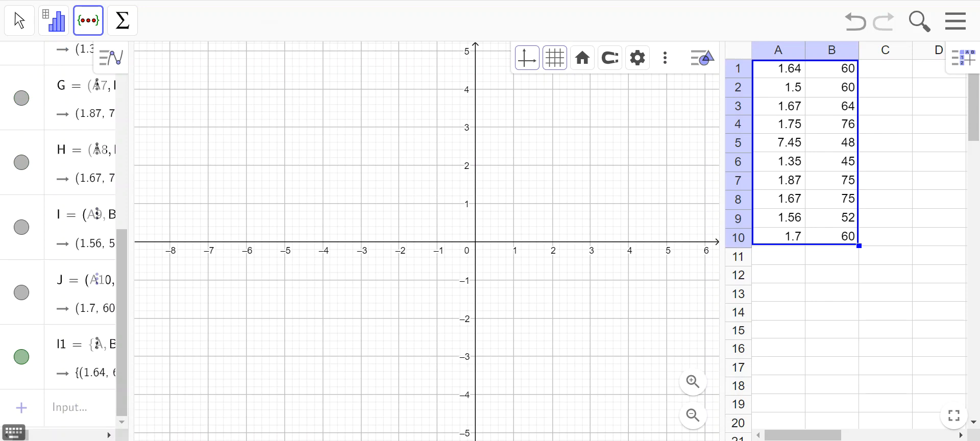
- Set the graph's vertical range to a y minimum of 40 and a y maximum of 80
left_click_drag(536, 194, 410, 260)
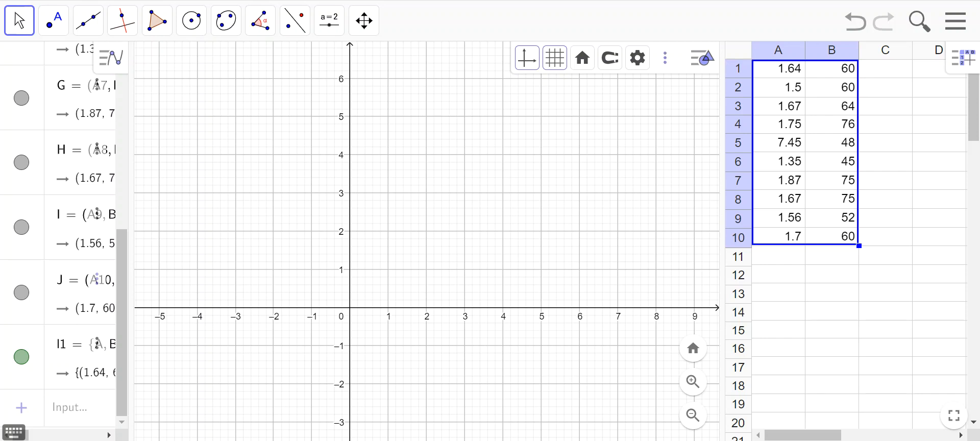
left_click(637, 57)
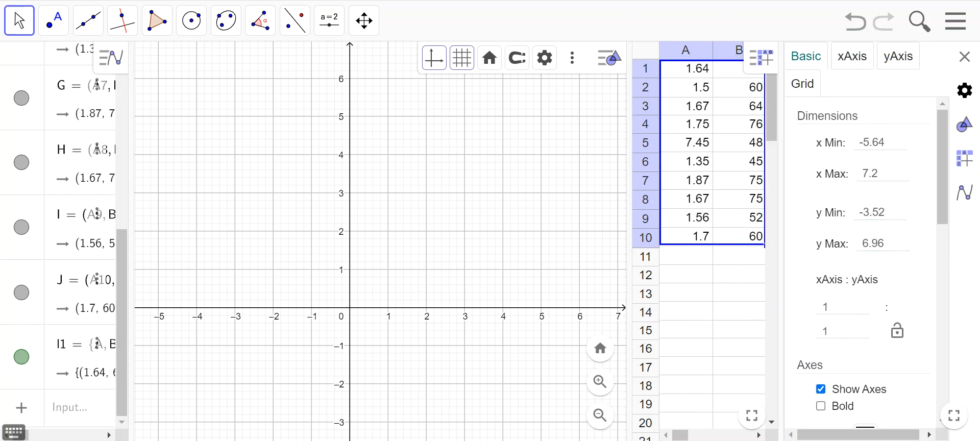
key("BackSpace")
key("BackSpace")
key("BackSpace")
key("BackSpace")
key("BackSpace")
type("40")
left_click_drag(886, 243, 863, 244)
type("80")
key("shift+Tab")
type("40")
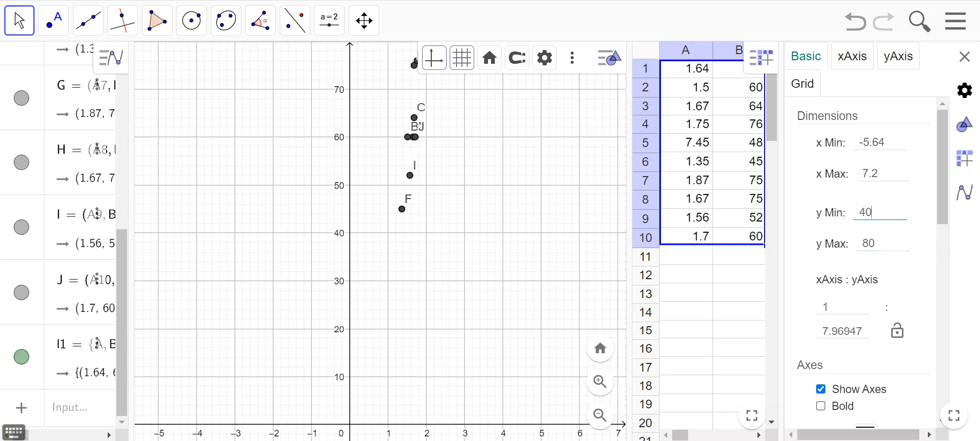
key("Escape")
- Reframe the graph around the main cluster of points, spanning about 0.26 to 2.84 on the x-axis, and close the view settings
left_click_drag(469, 204, 343, 283)
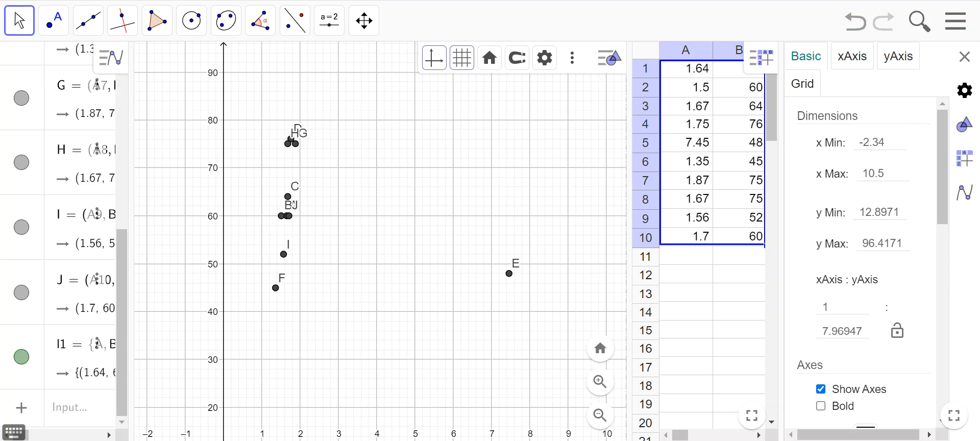
left_click_drag(782, 241, 864, 241)
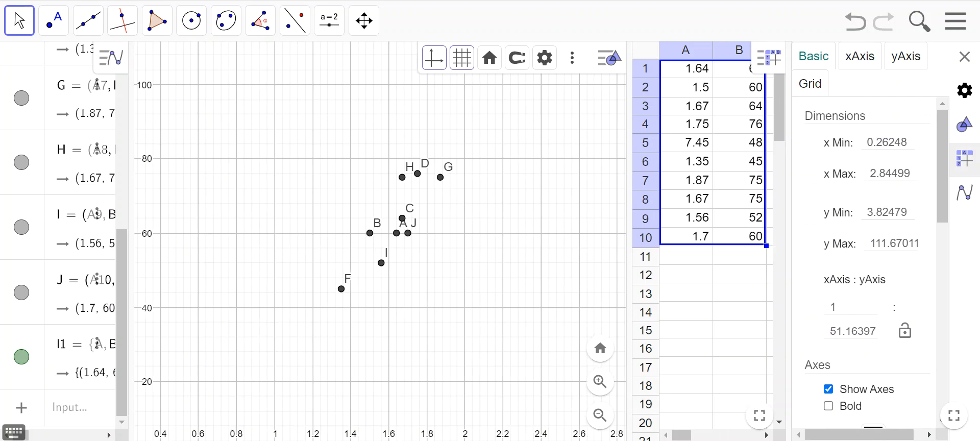
left_click(964, 56)
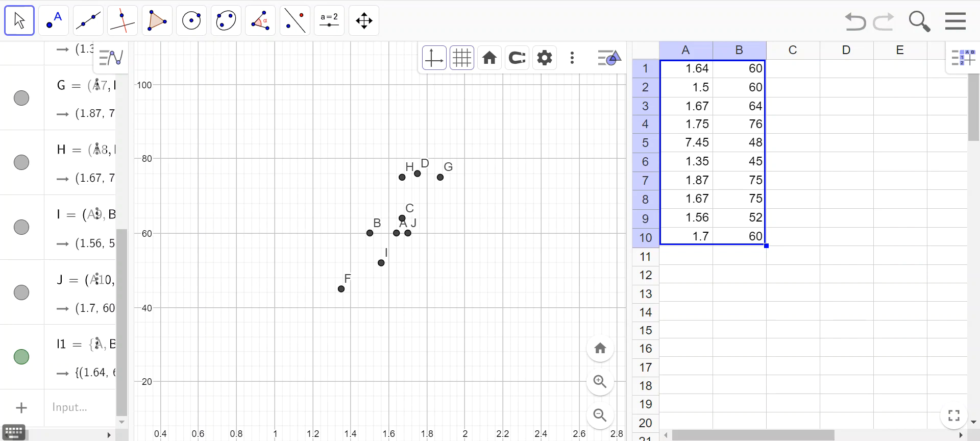
- Try to calculate the mean of A1:A10 in cell A11
left_click(686, 256)
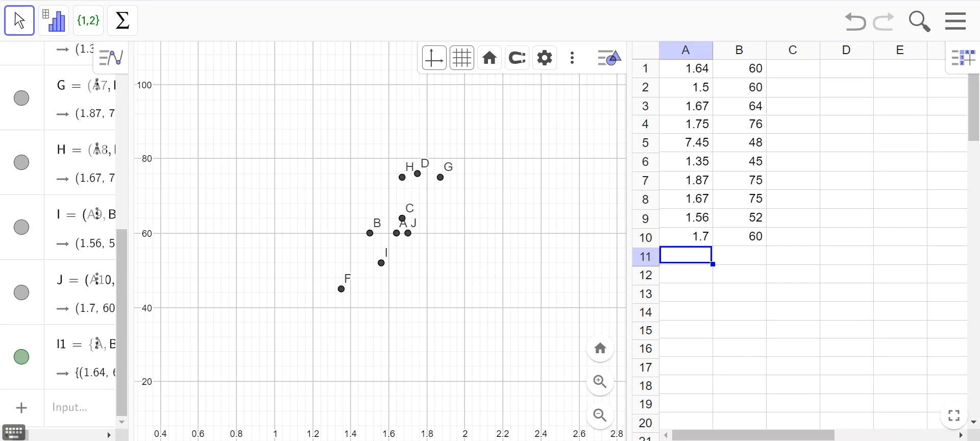
left_click_drag(685, 68, 686, 237)
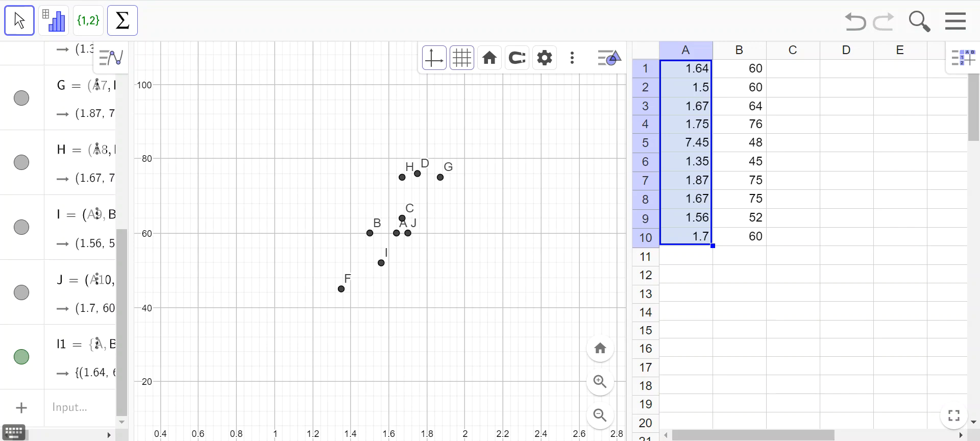
left_click(123, 20)
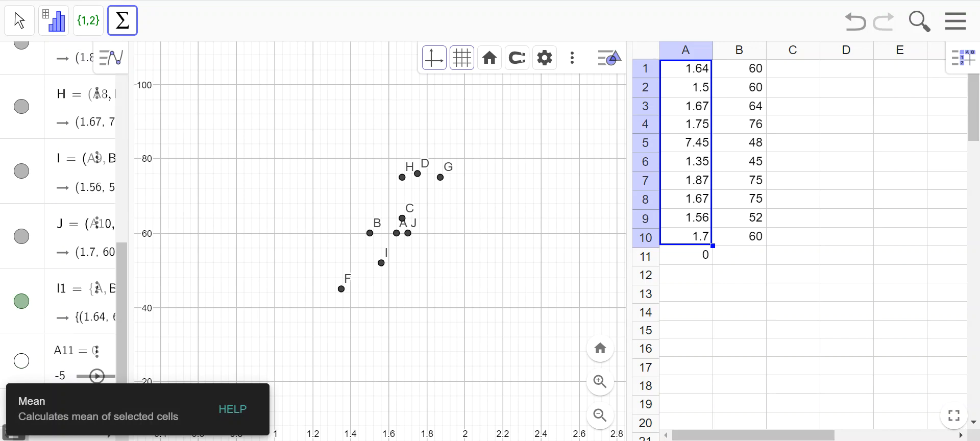
left_click(686, 256)
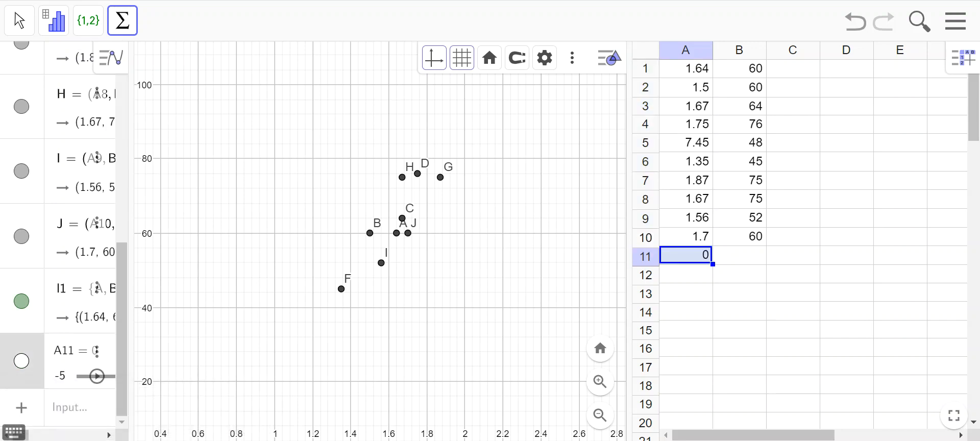
- Calculate the mean of B1:B10 and the mean of A1:A10 in the row beneath the data
left_click_drag(739, 68, 740, 236)
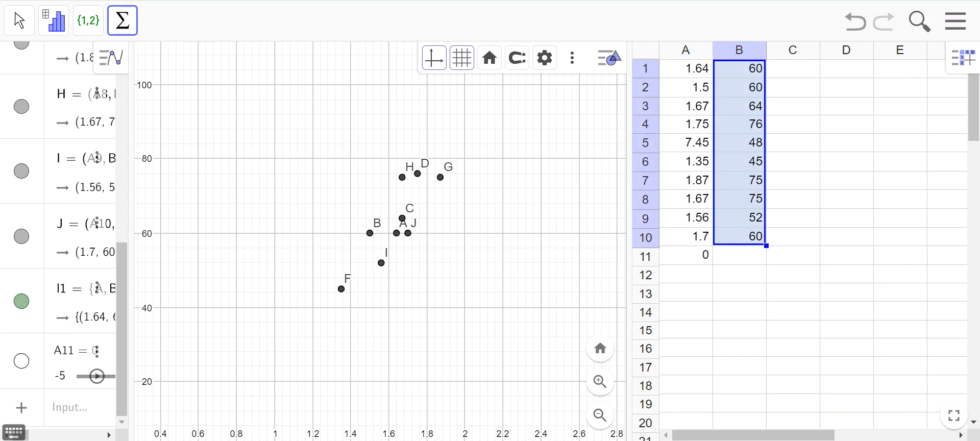
left_click(122, 20)
left_click(148, 96)
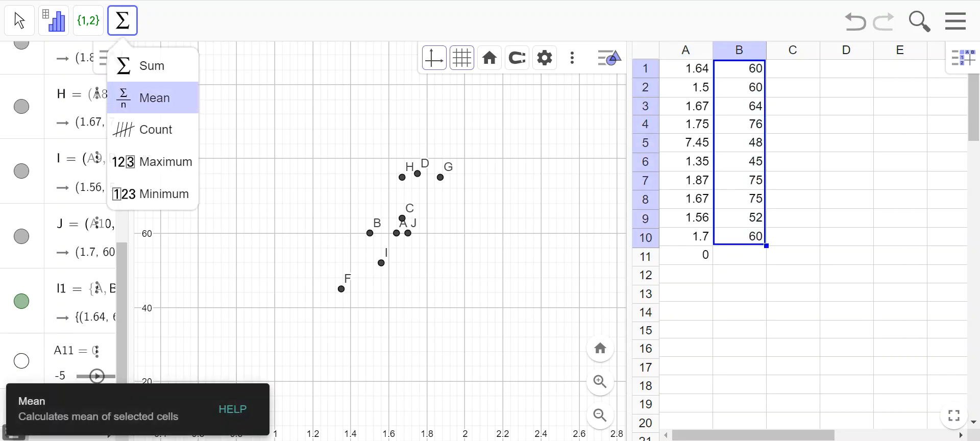
left_click_drag(686, 68, 686, 237)
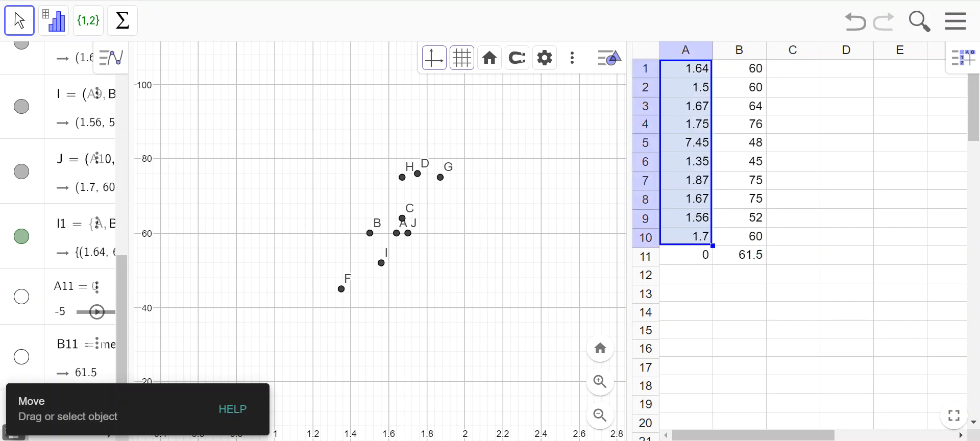
left_click(123, 20)
left_click(148, 98)
double_click(793, 311)
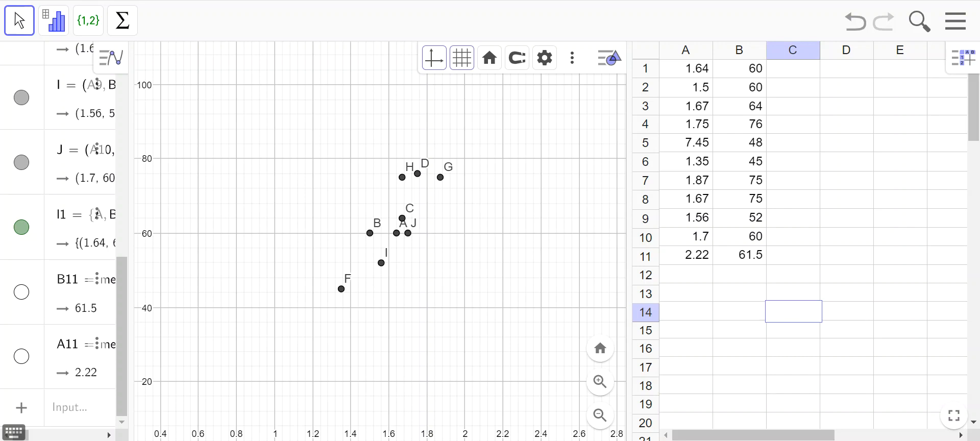
left_click(740, 292)
- Create a list of points from the two means in A11:B11 and widen the algebra list
left_click_drag(686, 256, 739, 255)
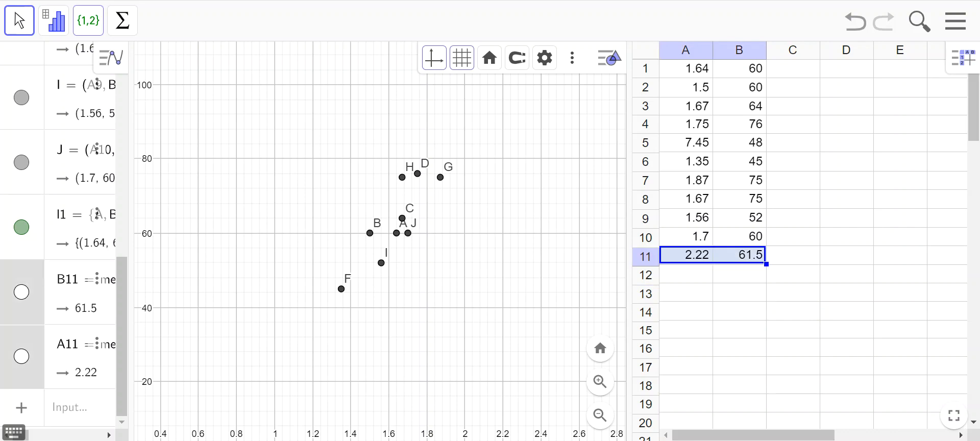
left_click(88, 20)
left_click(143, 96)
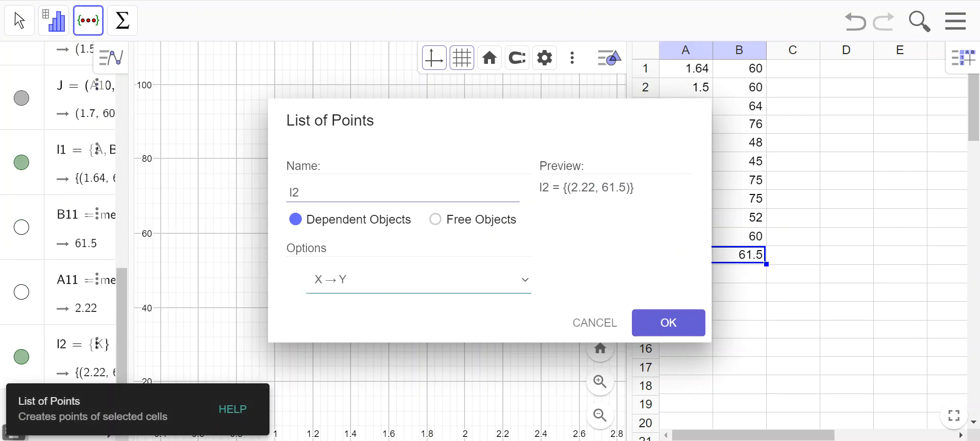
left_click(668, 323)
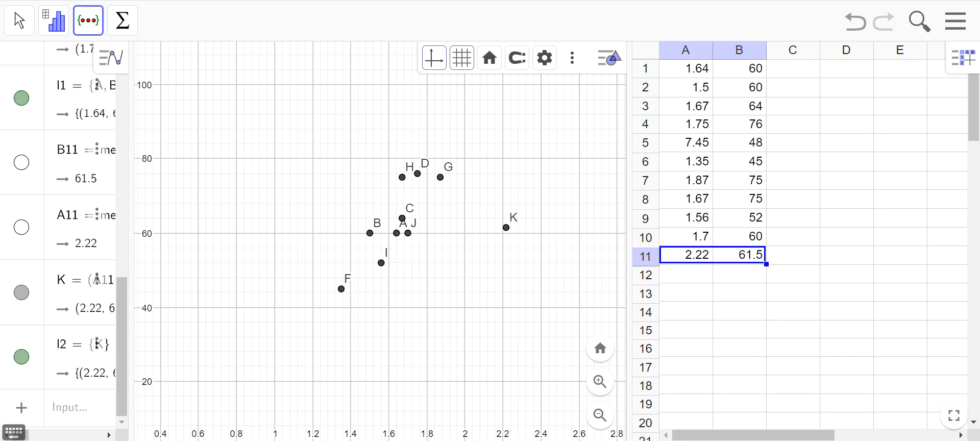
left_click_drag(131, 230, 187, 230)
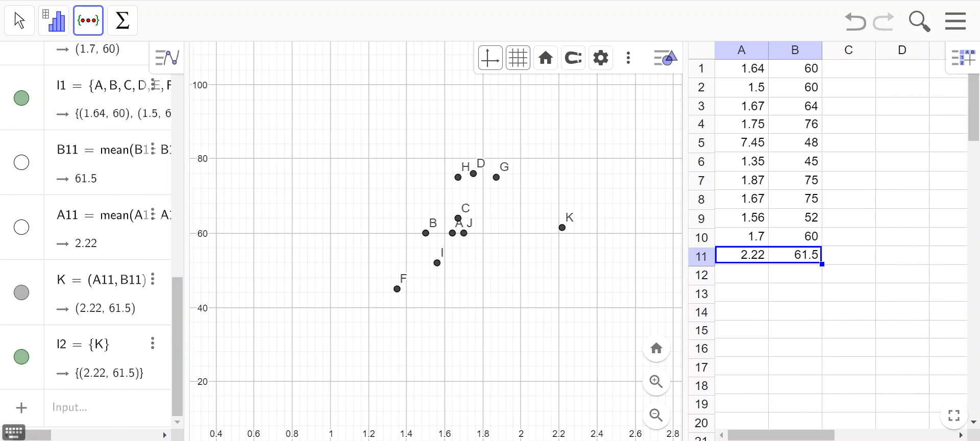
- Color the mean point K red (#FF0000)
left_click(562, 228)
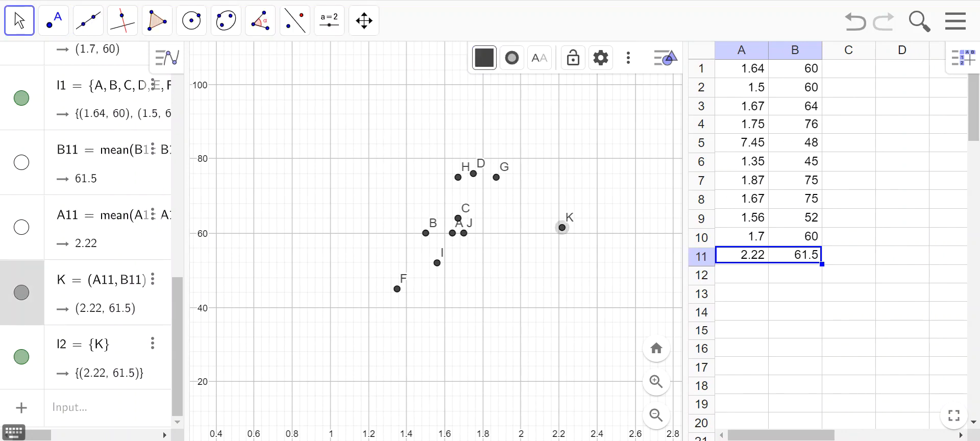
right_click(562, 228)
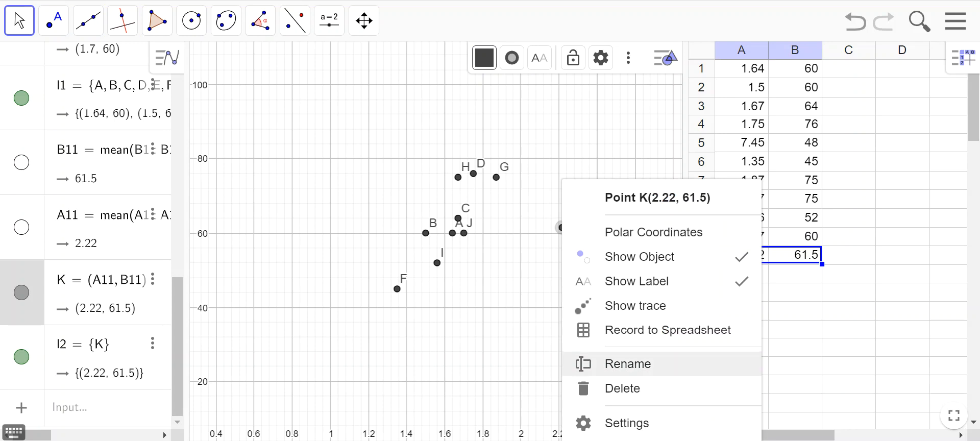
left_click(627, 423)
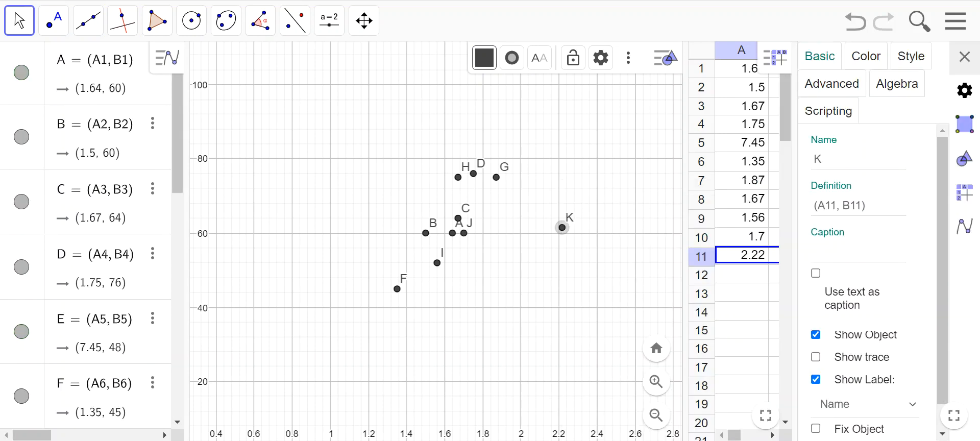
left_click(866, 56)
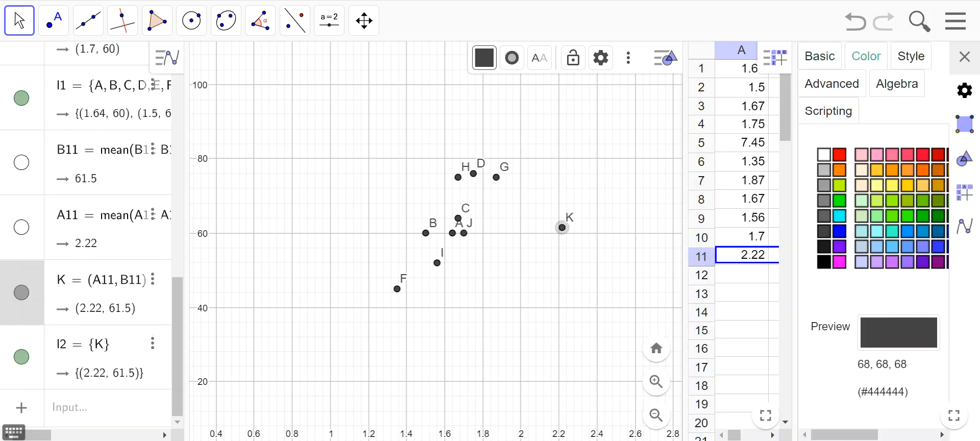
left_click(839, 155)
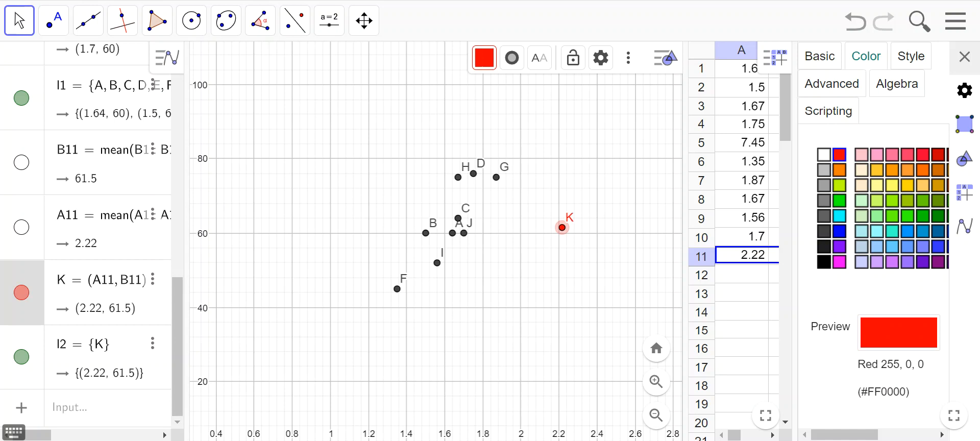
left_click(965, 56)
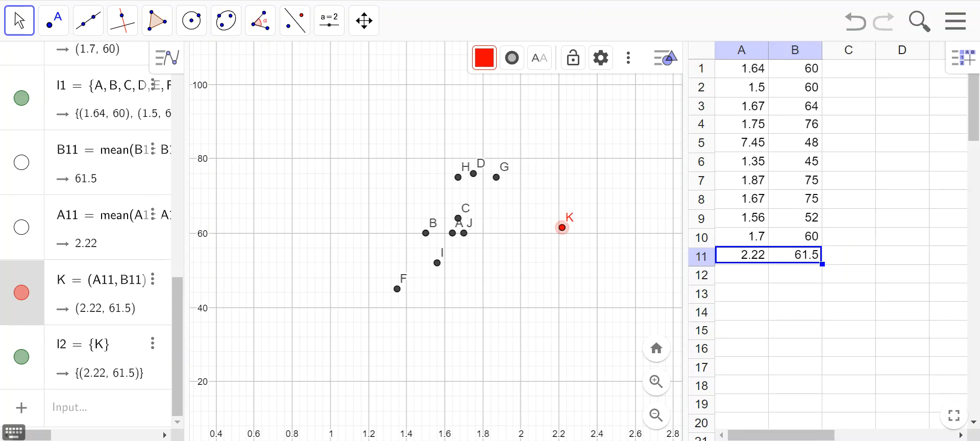
key("Escape")
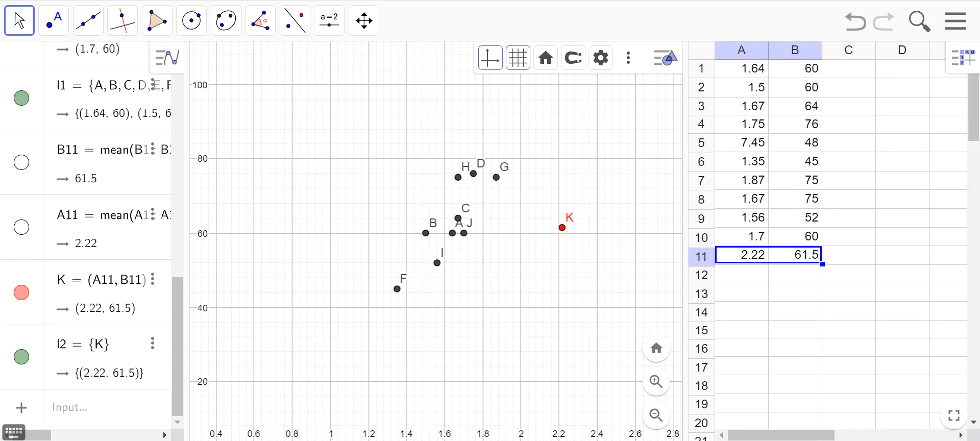
- Recolor the mean point K orange
left_click(562, 228)
right_click(562, 228)
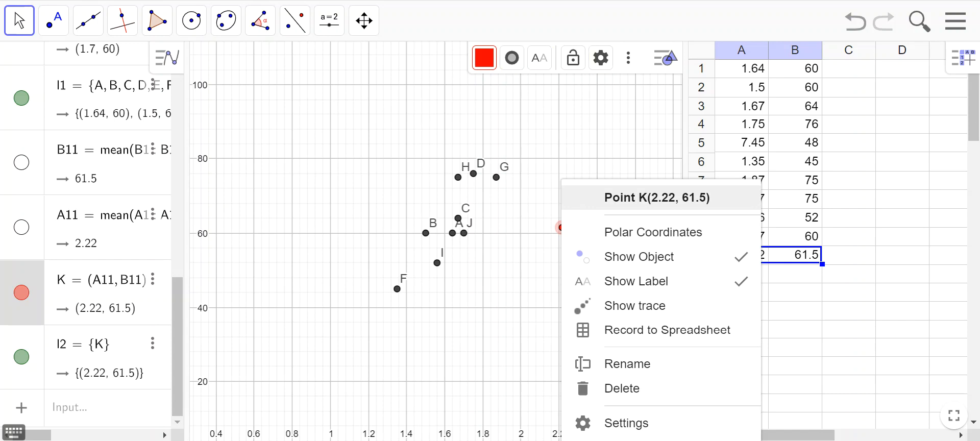
left_click(484, 58)
left_click(572, 114)
key("Escape")
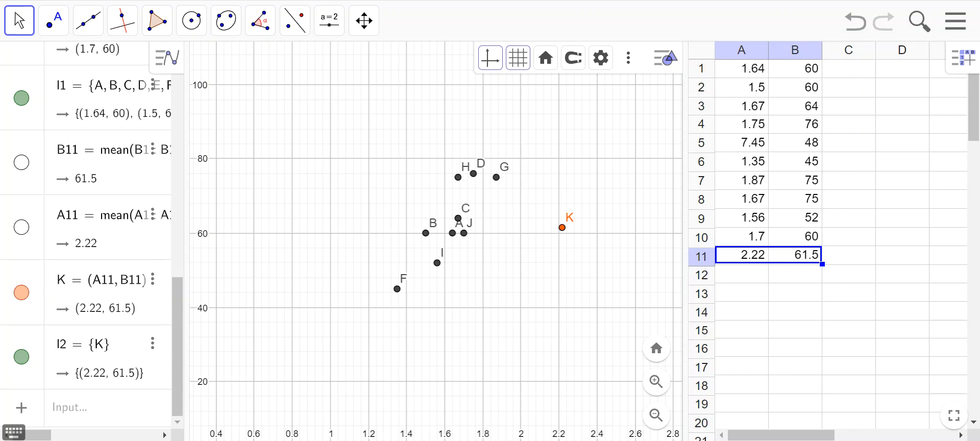
- Clear the outlier data pair in A5:B5 and widen the graphing area
left_click_drag(742, 143, 795, 143)
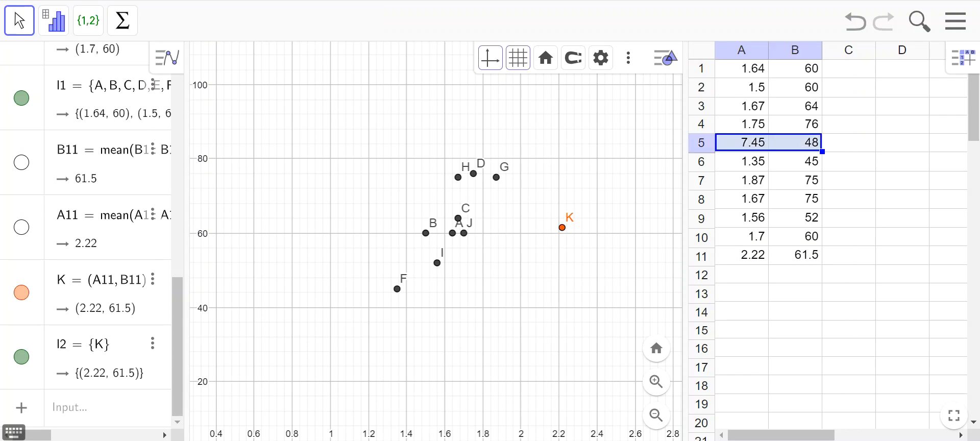
key("Delete")
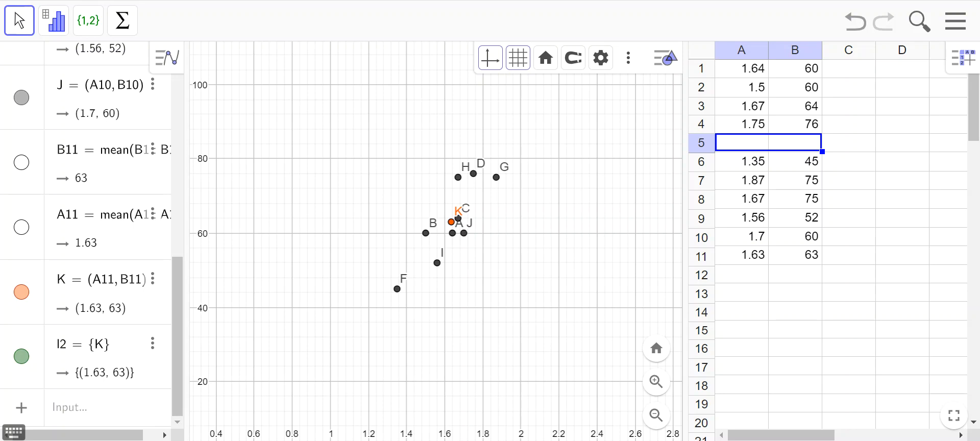
left_click(849, 237)
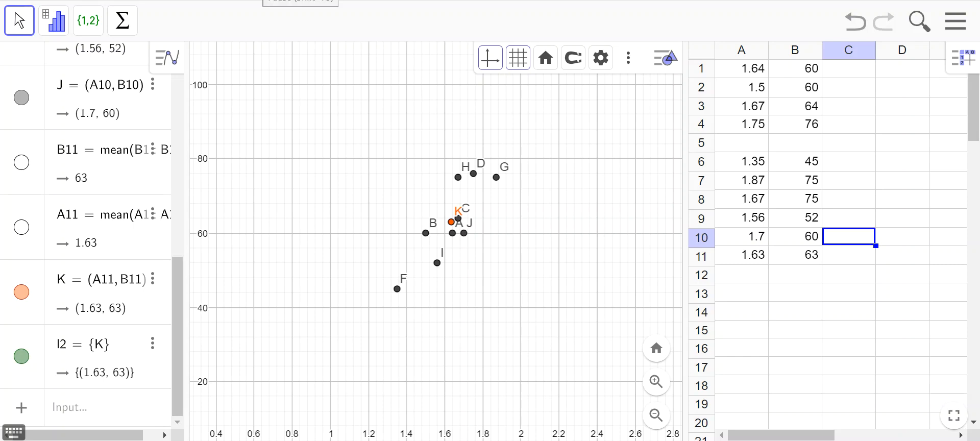
left_click_drag(686, 241, 793, 241)
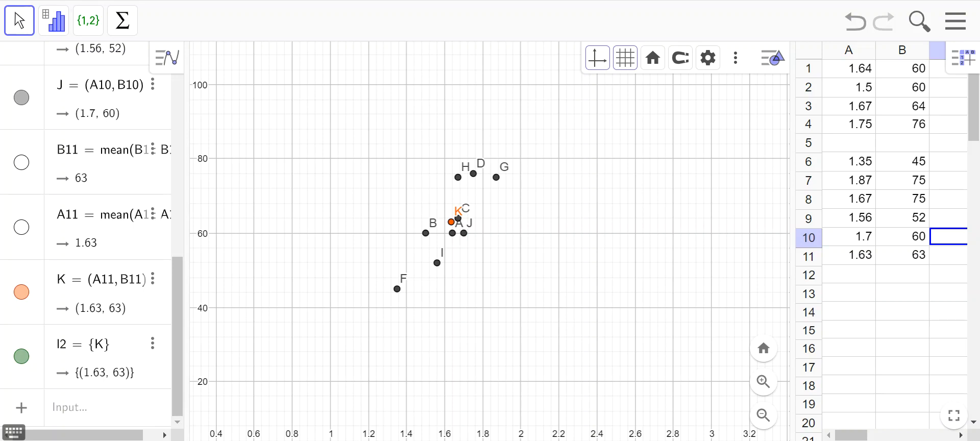
left_click(19, 22)
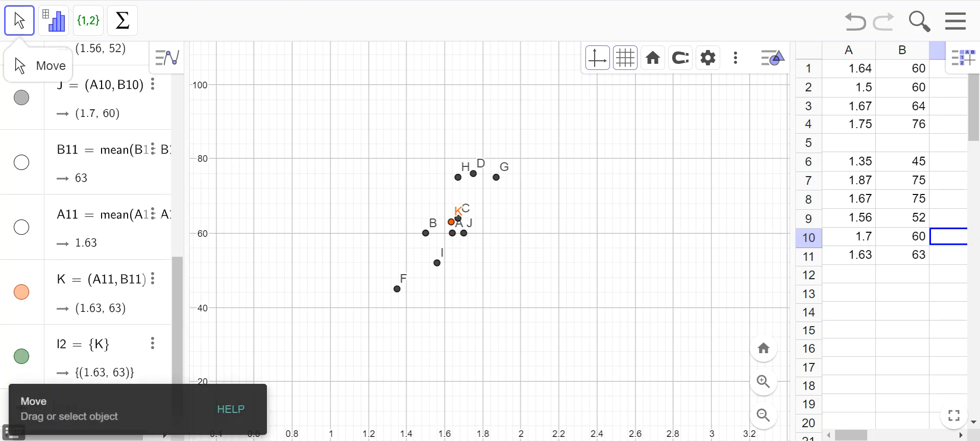
left_click(54, 21)
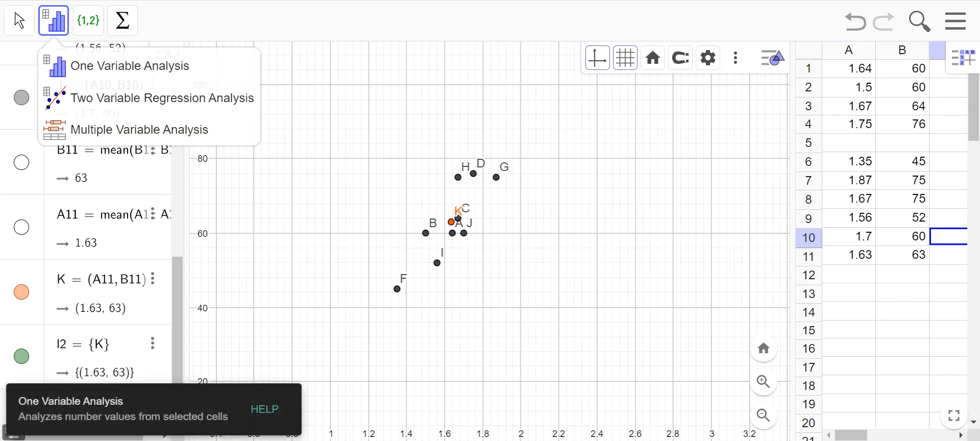
left_click(20, 21)
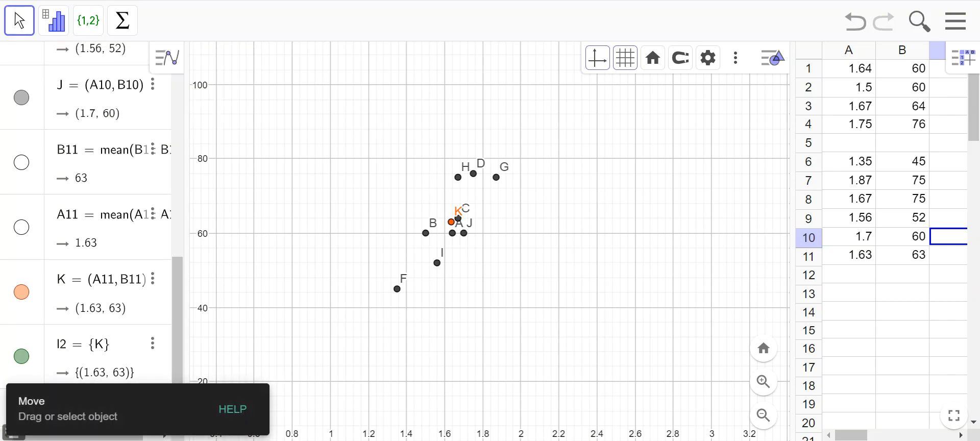
left_click_drag(178, 311, 177, 104)
left_click(167, 57)
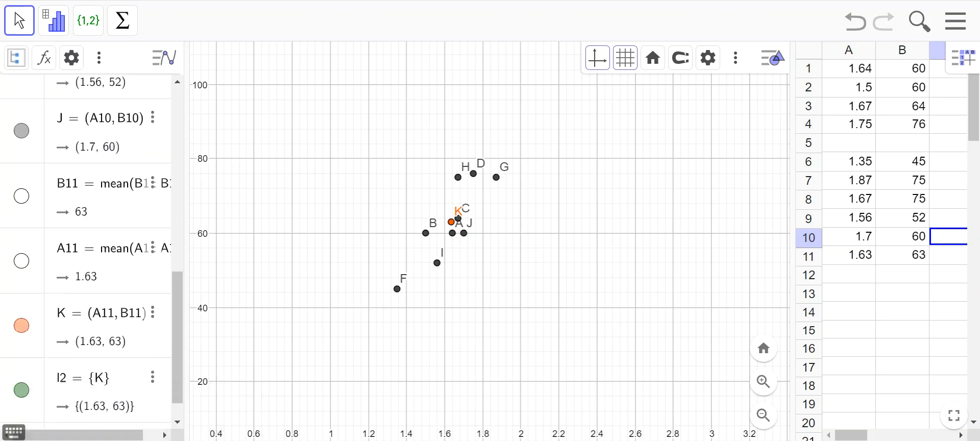
left_click(357, 215)
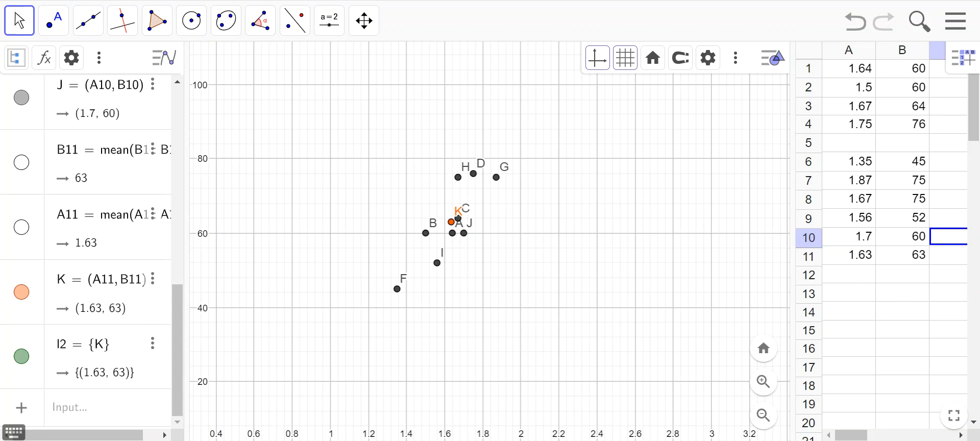
left_click(903, 330)
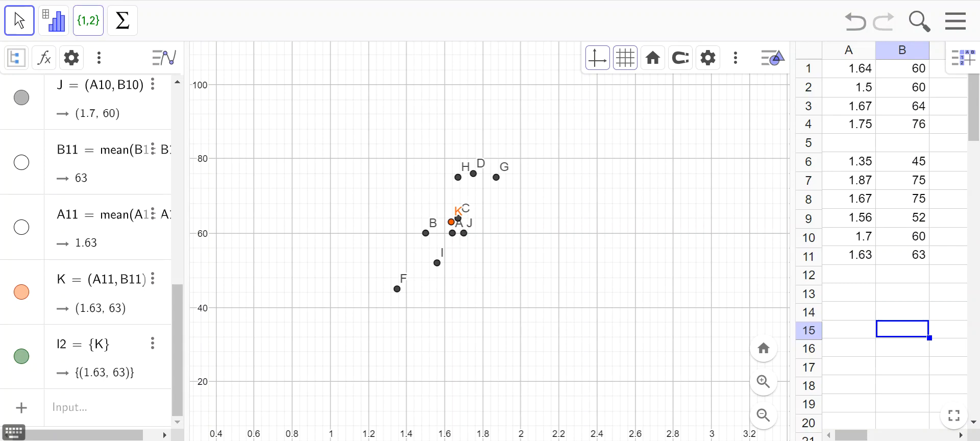
- Open the A11 mean formula in the algebra list and narrow the list to make room for the graph and spreadsheet
left_click(128, 216)
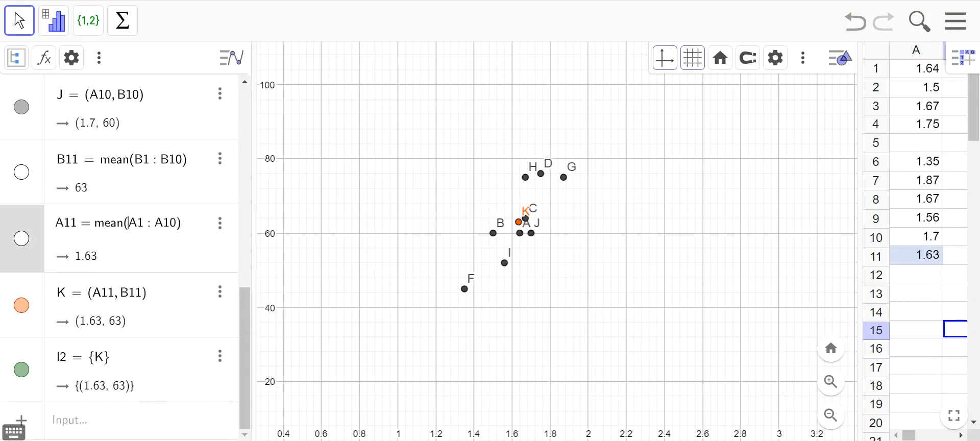
left_click_drag(255, 225, 155, 225)
left_click(275, 204)
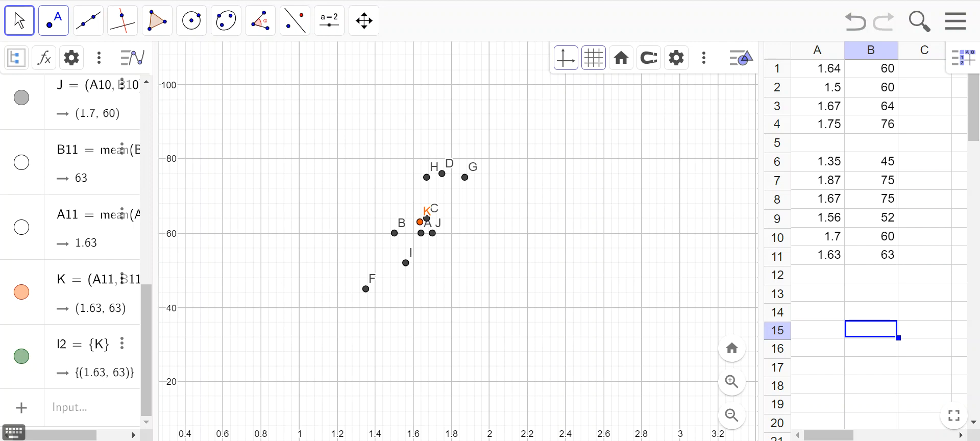
- Place a free point at about (0.65, 71.33), away from the data, and color it pink
left_click(53, 20)
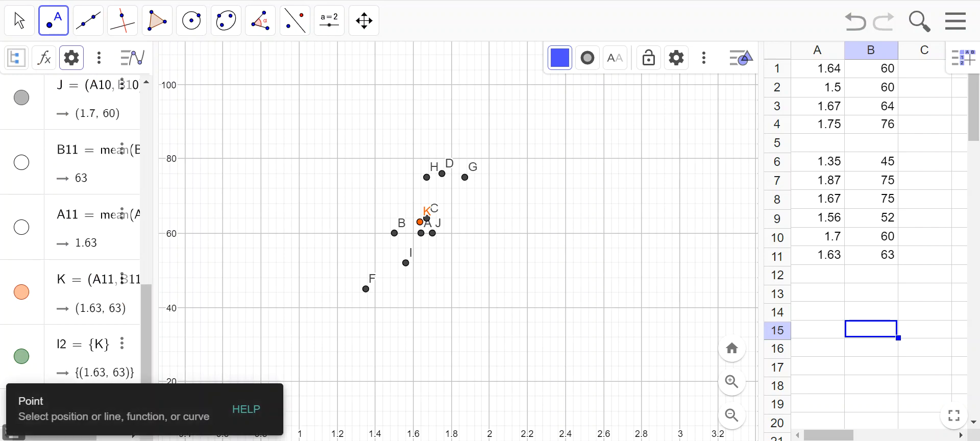
left_click(232, 191)
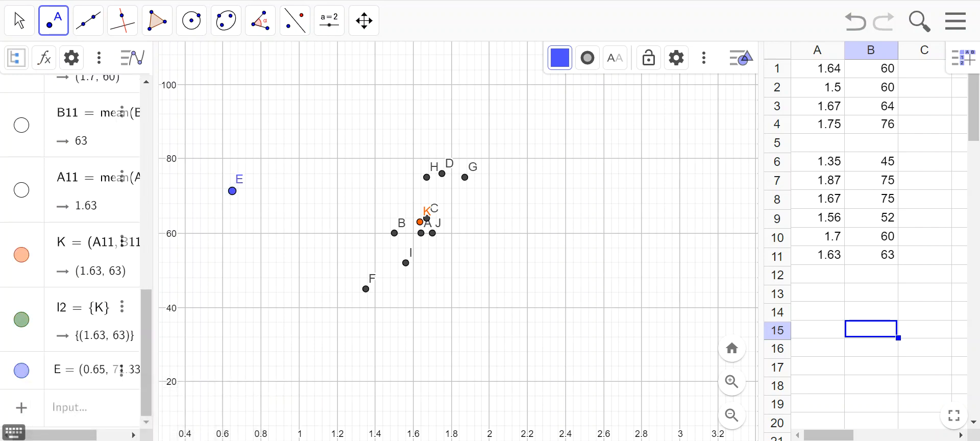
left_click(560, 58)
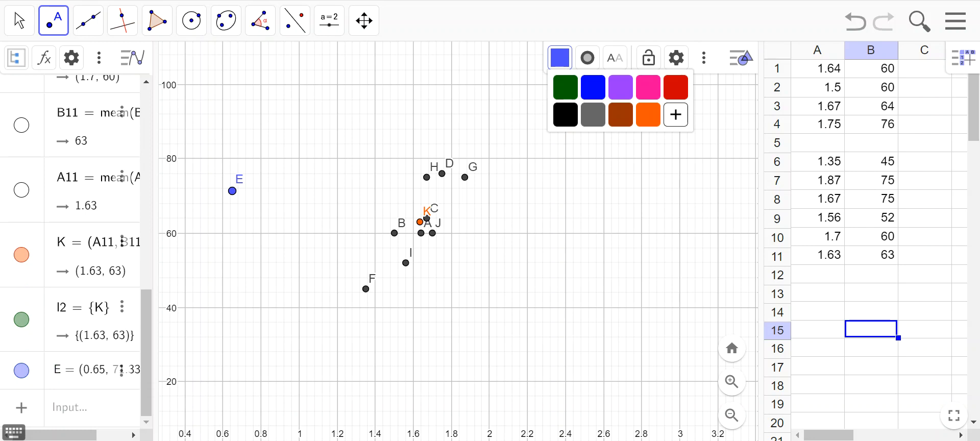
left_click(648, 86)
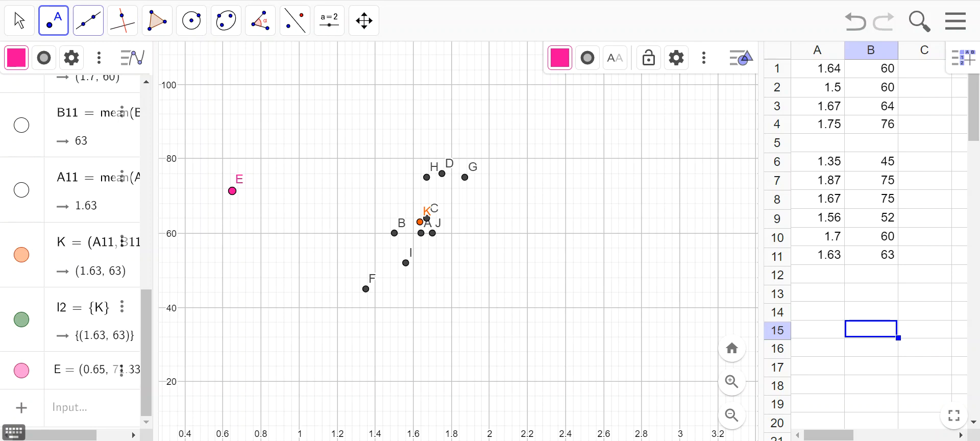
- Draw a line through the pink free point and the orange mean point K
left_click(88, 21)
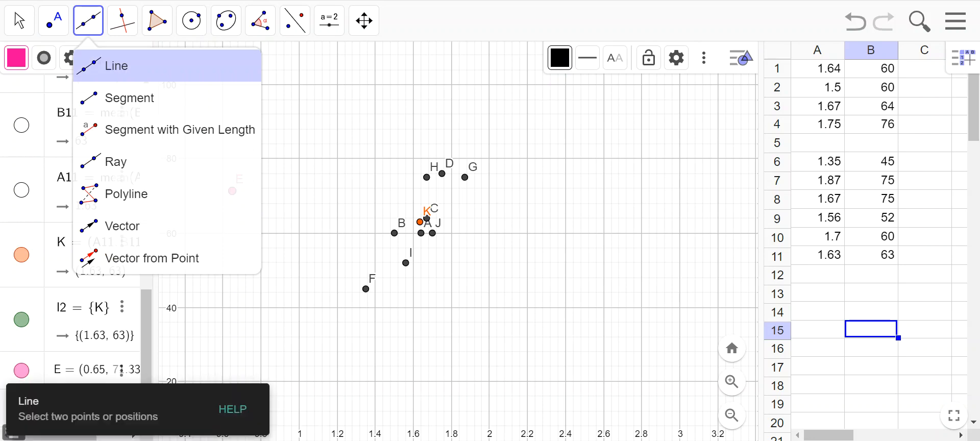
left_click(131, 65)
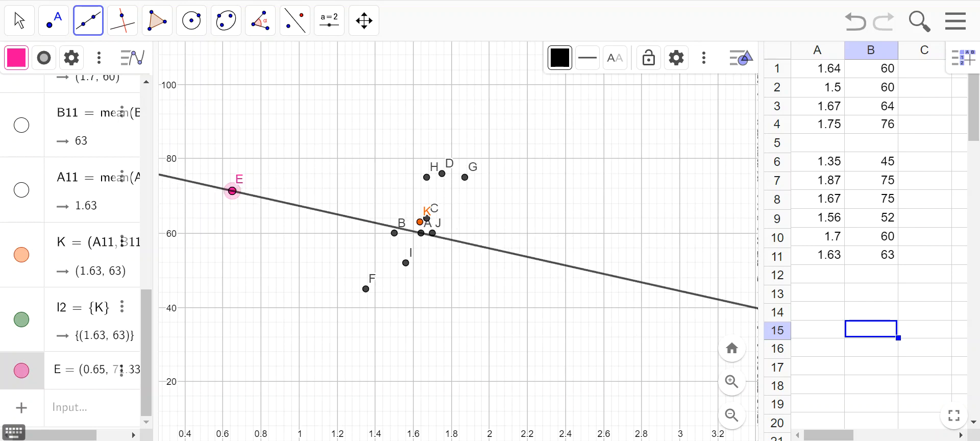
scroll(420, 223, "up", 5)
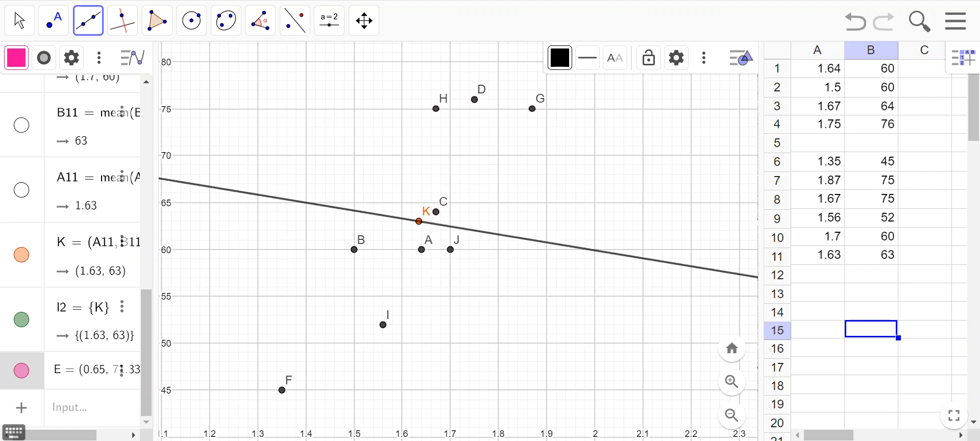
left_click(419, 221)
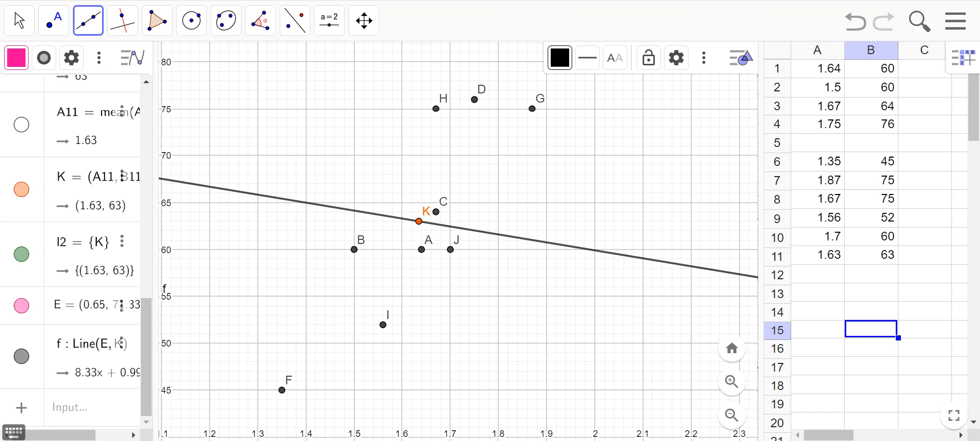
- Move the pink point to about (1.15, 30) so the line through K follows the trend of the data points
left_click(20, 21)
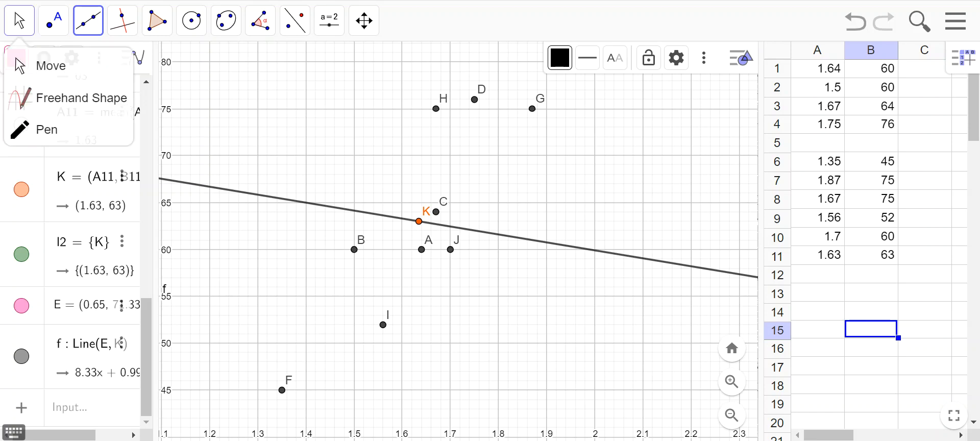
left_click(53, 20)
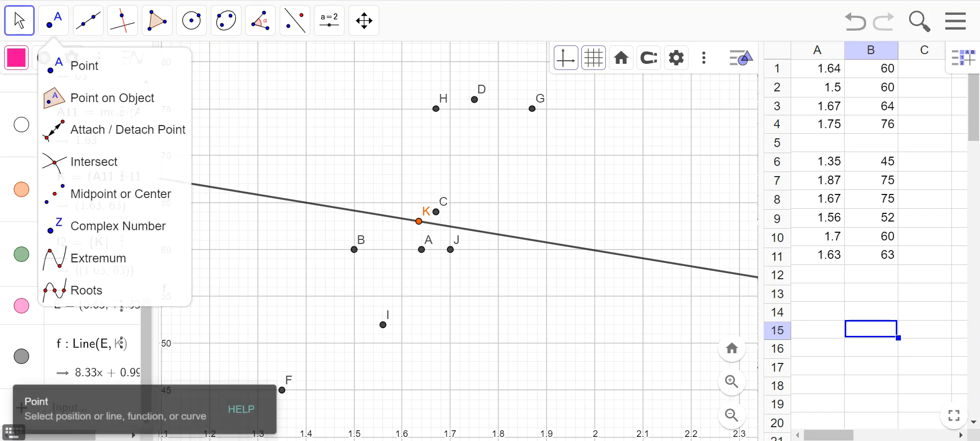
key("Escape")
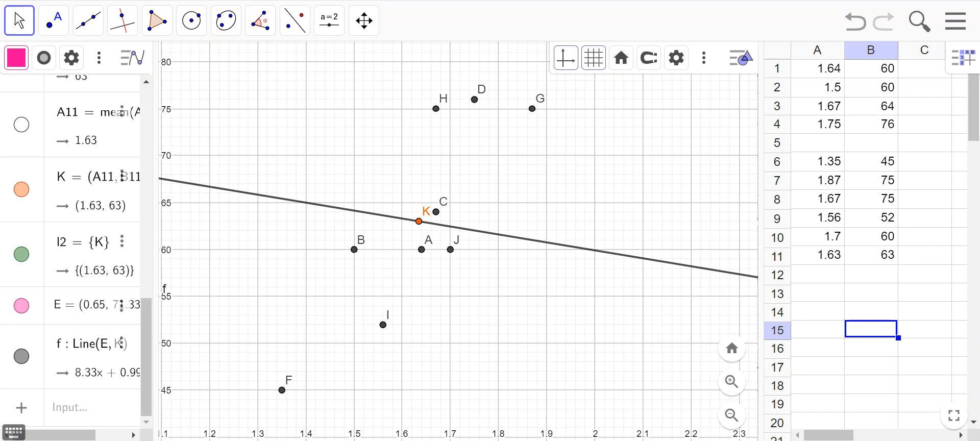
scroll(596, 276, "down", 8)
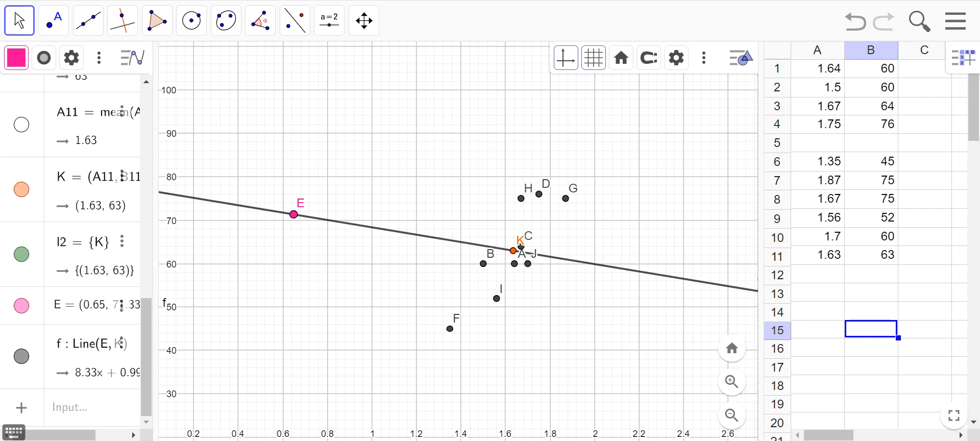
scroll(627, 231, "up", 2)
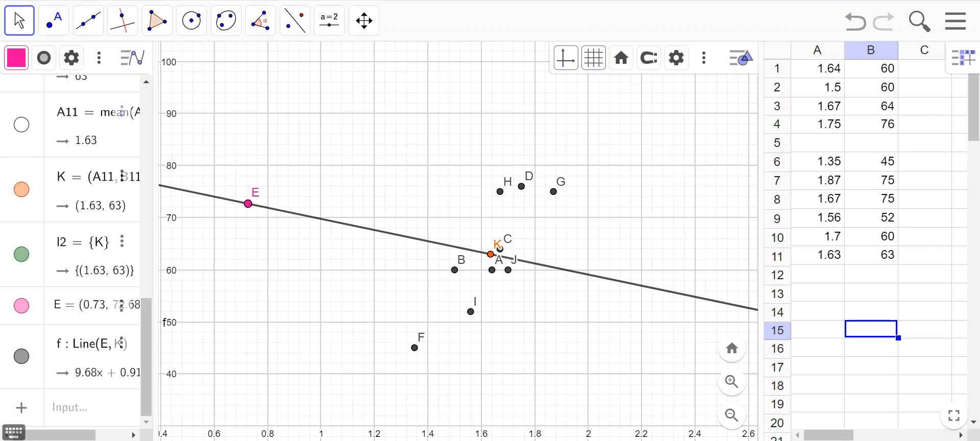
left_click_drag(247, 204, 387, 399)
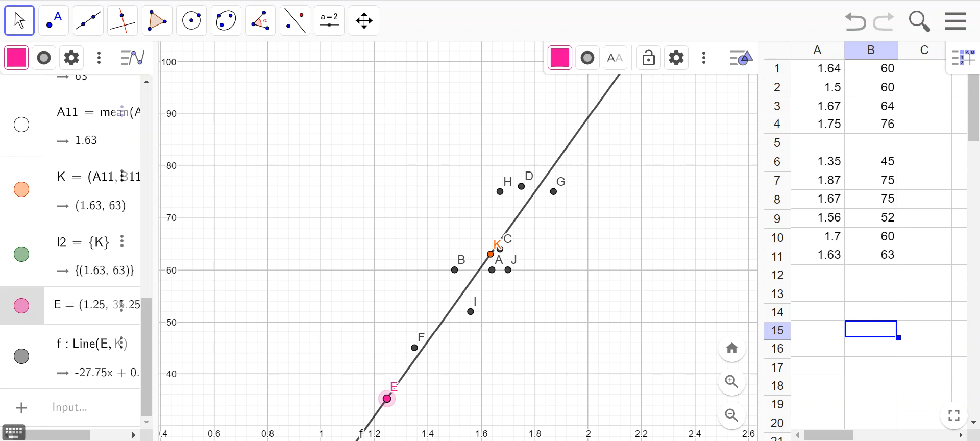
left_click_drag(387, 399, 361, 425)
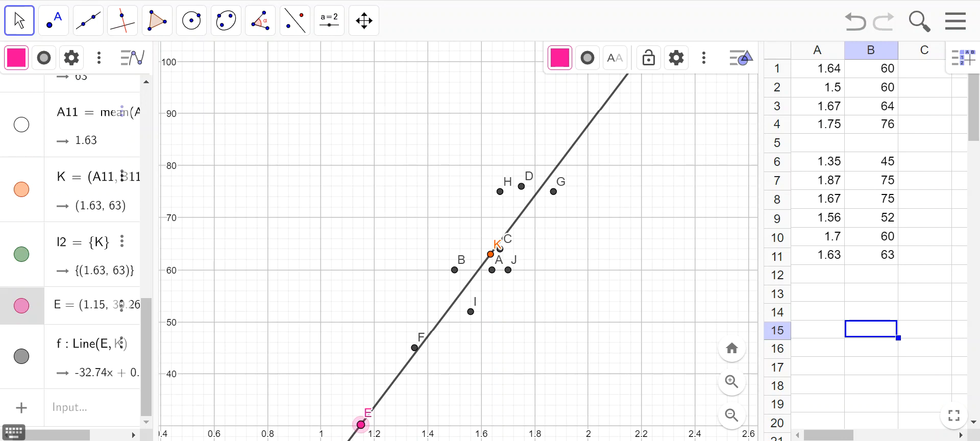